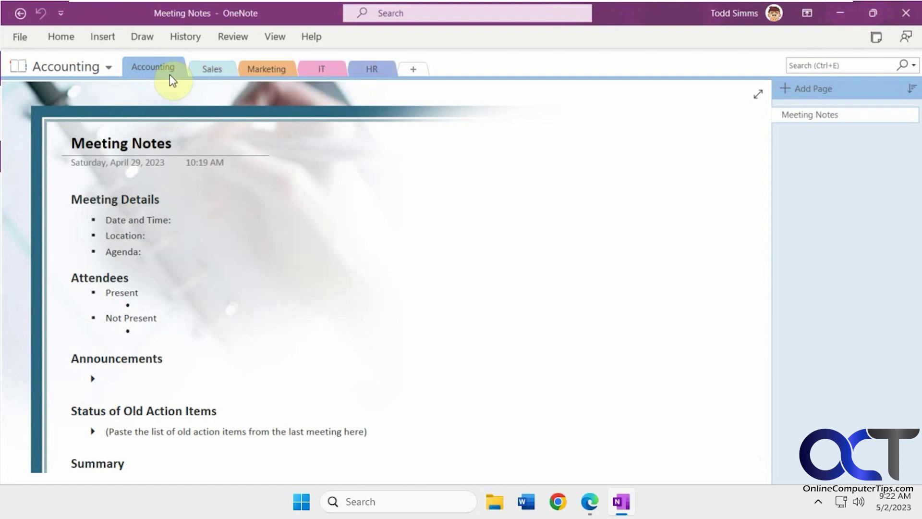
# Step: Protect the HR section via Password Protect This Section, entering and confirming a password
pyautogui.click(371, 67)
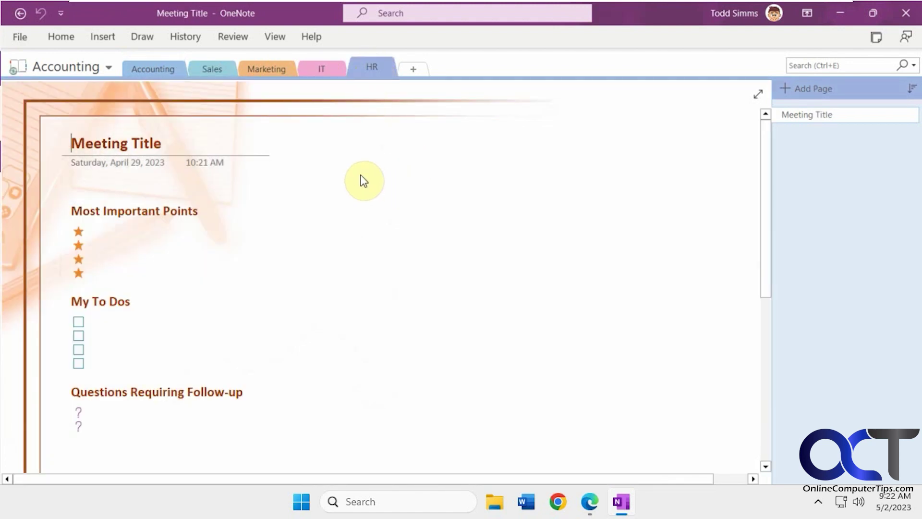
pyautogui.rightClick(371, 67)
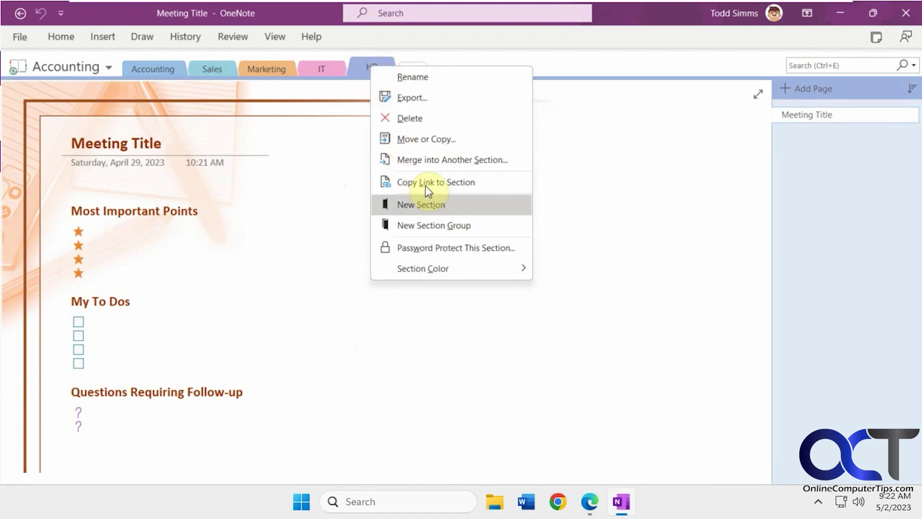
pyautogui.click(445, 246)
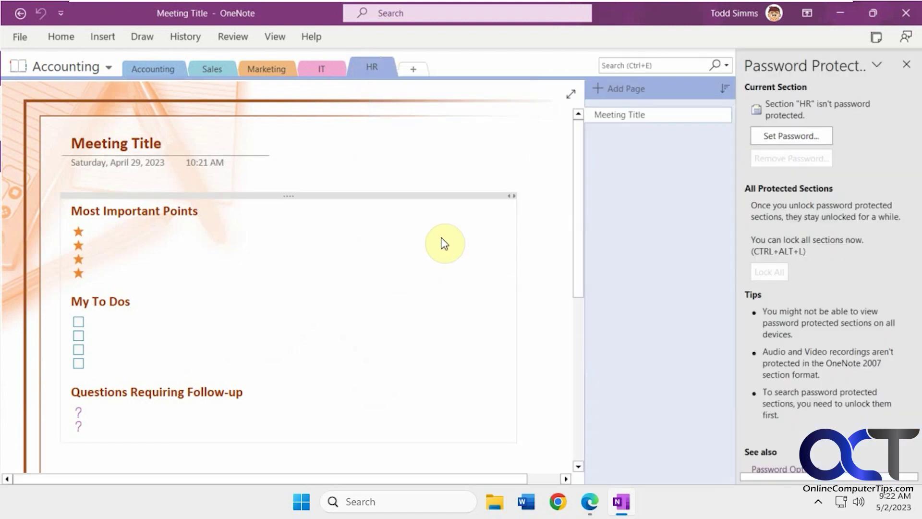
pyautogui.click(773, 136)
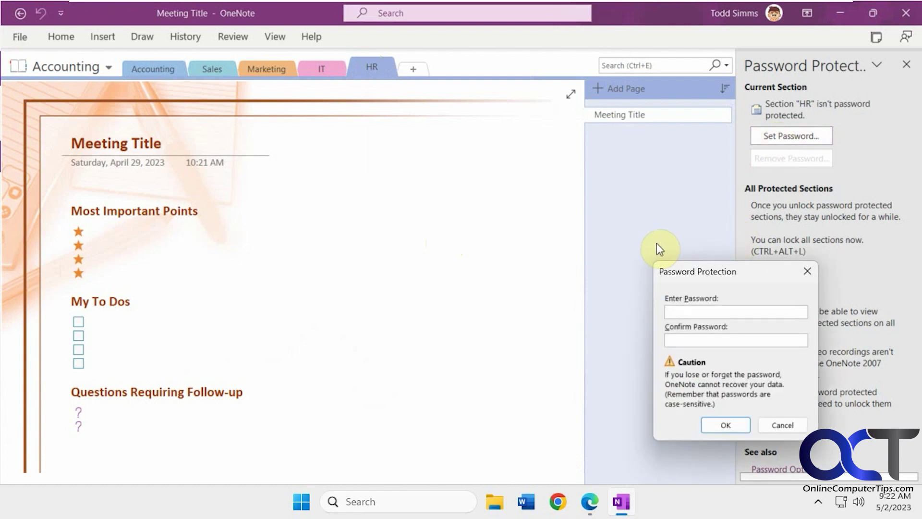
pyautogui.write('1234')
pyautogui.click(703, 338)
pyautogui.write('1234')
pyautogui.click(733, 430)
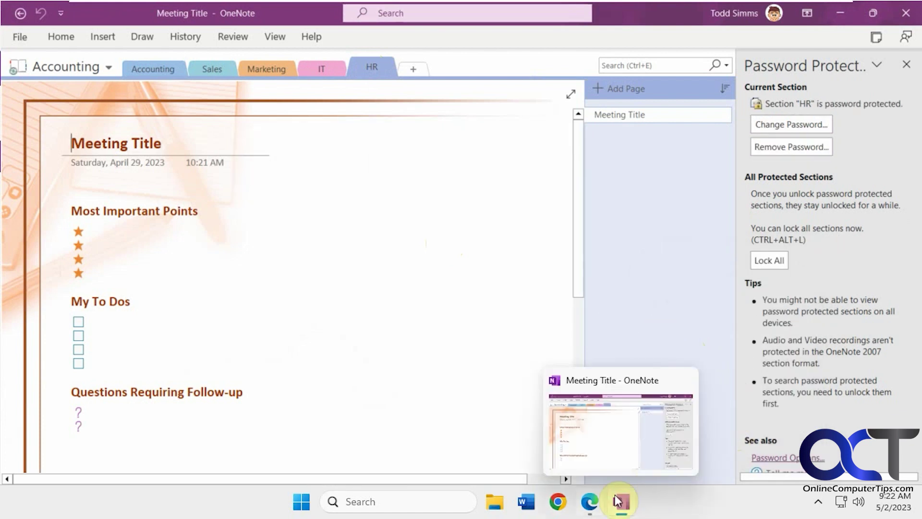
# Step: Switch to OneNote for the web in Edge and select the HR section
pyautogui.click(589, 501)
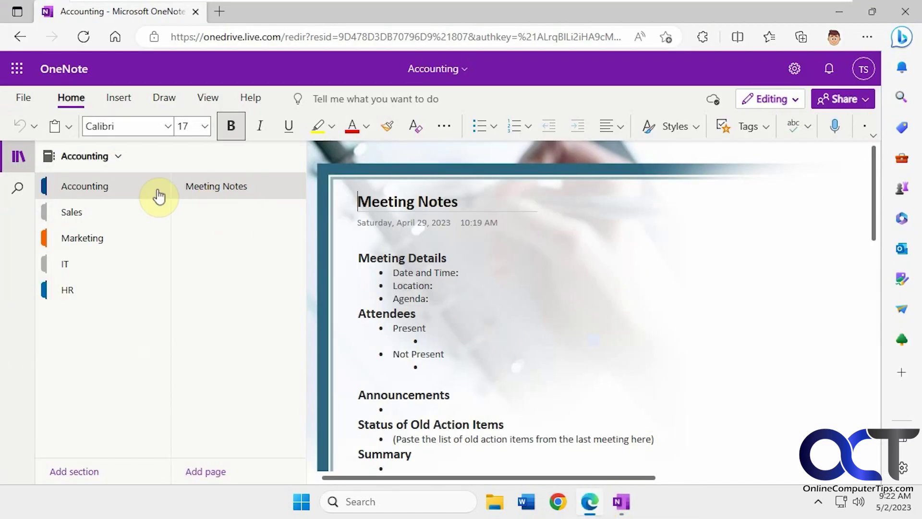
pyautogui.click(625, 503)
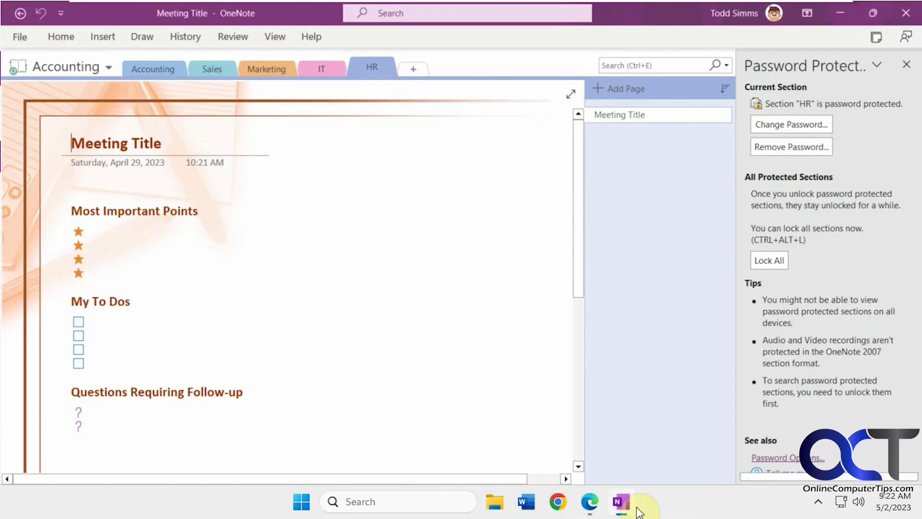
pyautogui.click(589, 501)
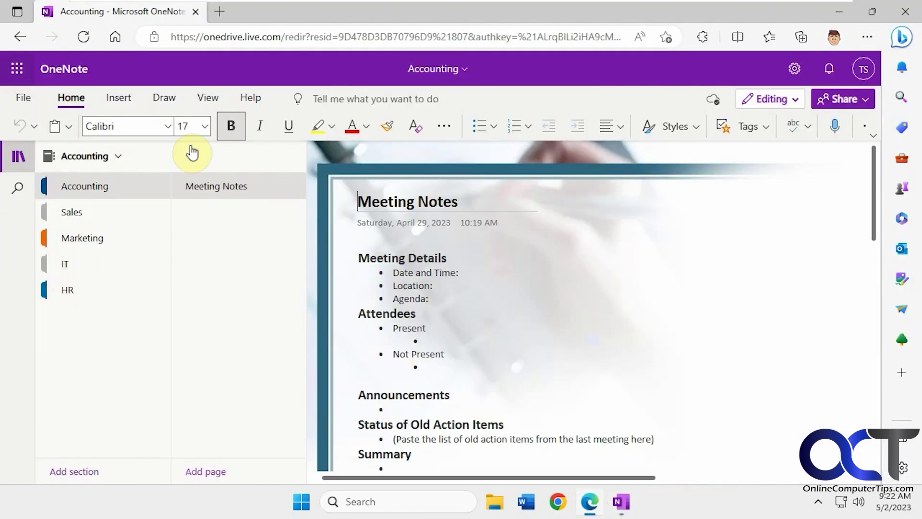
pyautogui.click(77, 293)
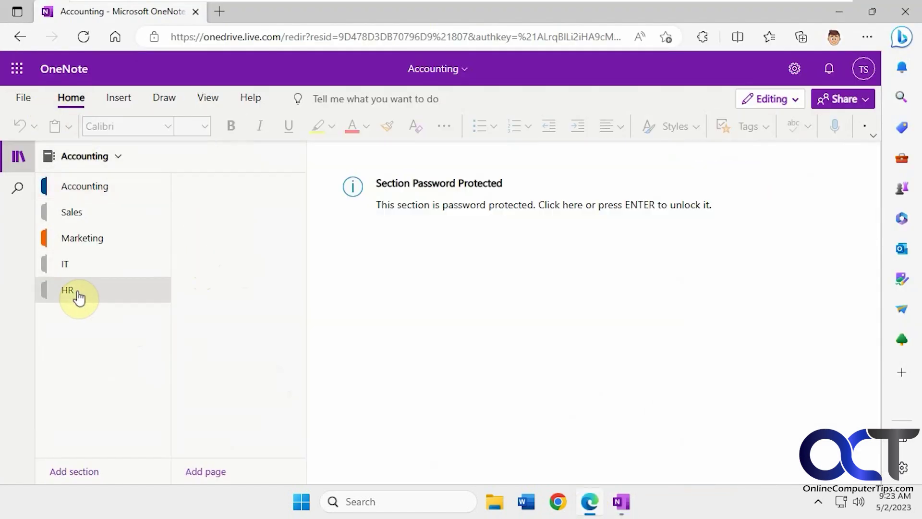
# Step: Unlock HR with its password and dismiss Edge's save-password prompt
pyautogui.click(452, 213)
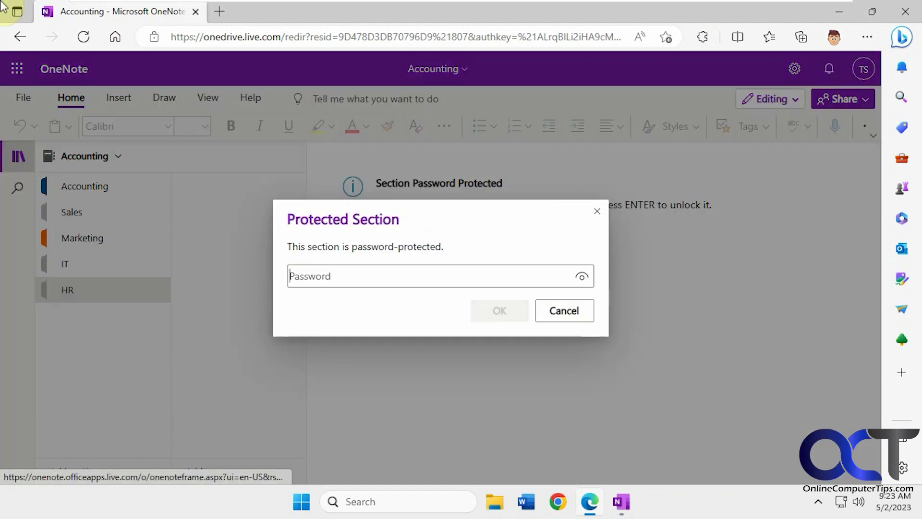
pyautogui.write('pass1')
pyautogui.click(497, 310)
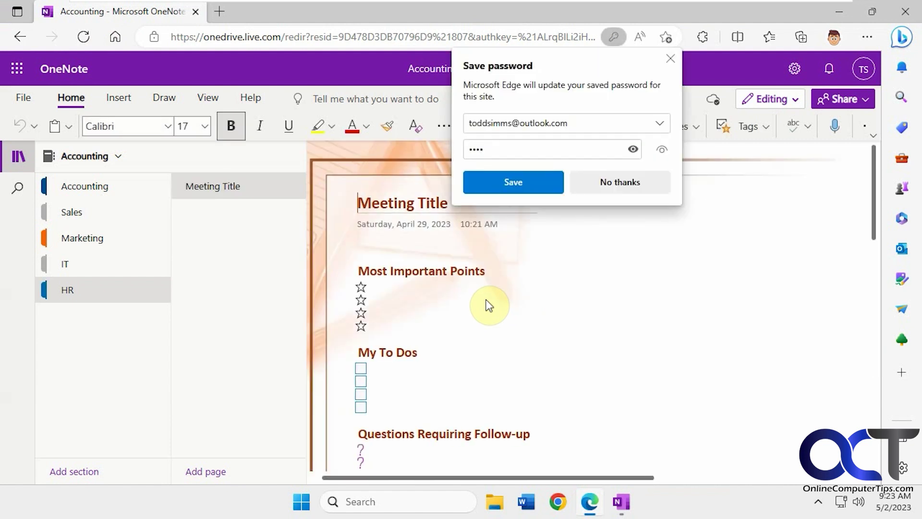
pyautogui.click(670, 58)
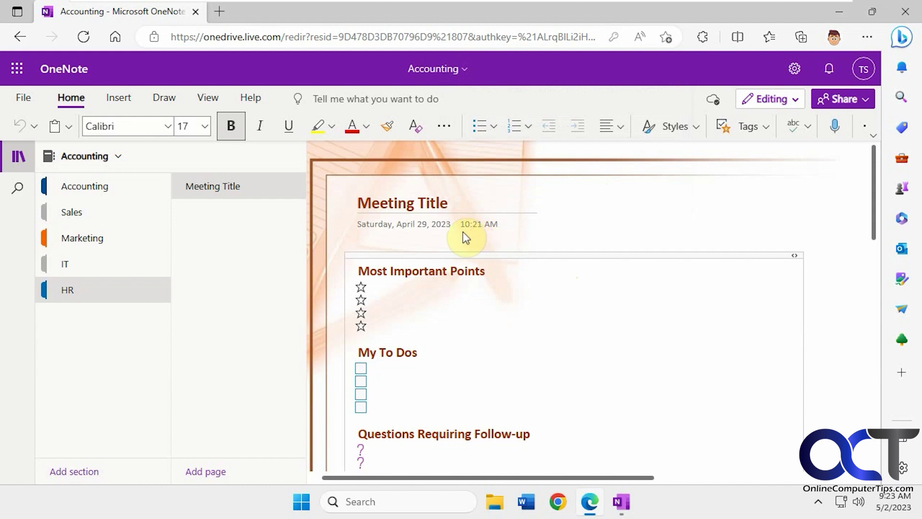
# Step: Reload the web notebook, unlock HR again with its password, and return to desktop OneNote
pyautogui.click(83, 37)
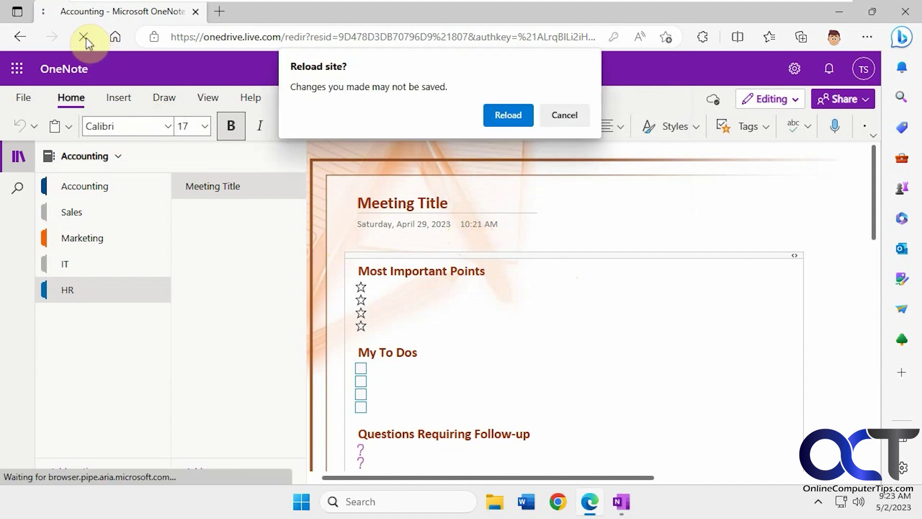
pyautogui.click(495, 118)
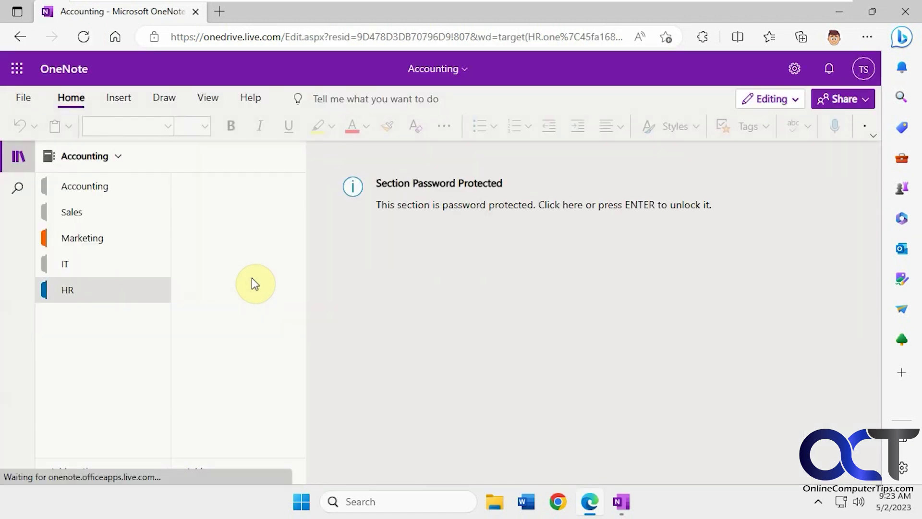
pyautogui.click(420, 197)
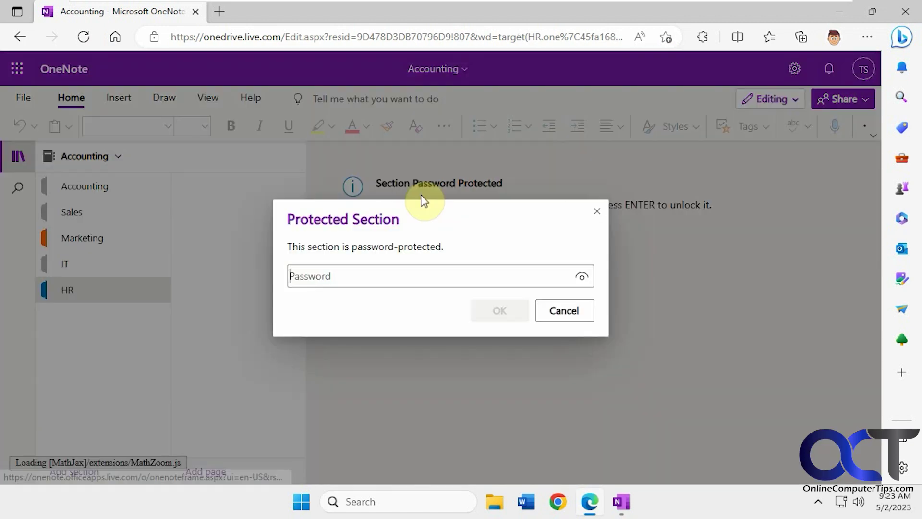
pyautogui.write('****')
pyautogui.click(495, 310)
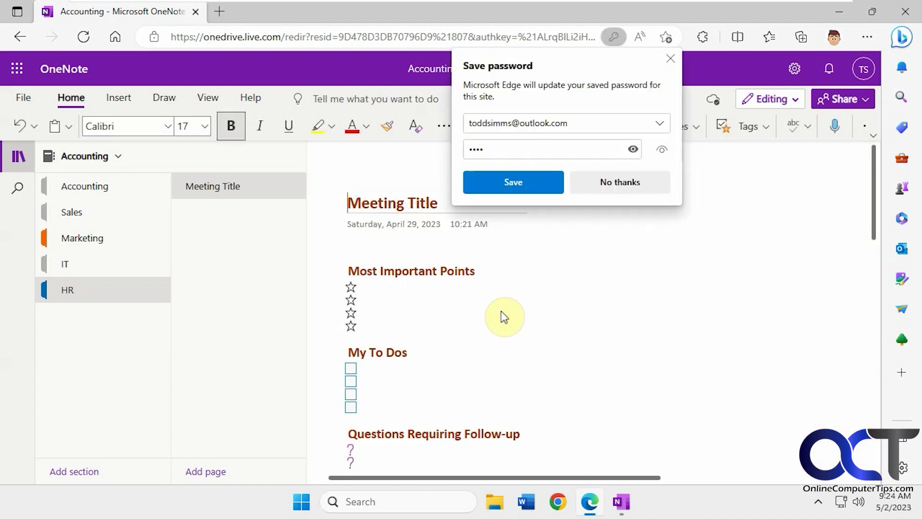
pyautogui.click(670, 58)
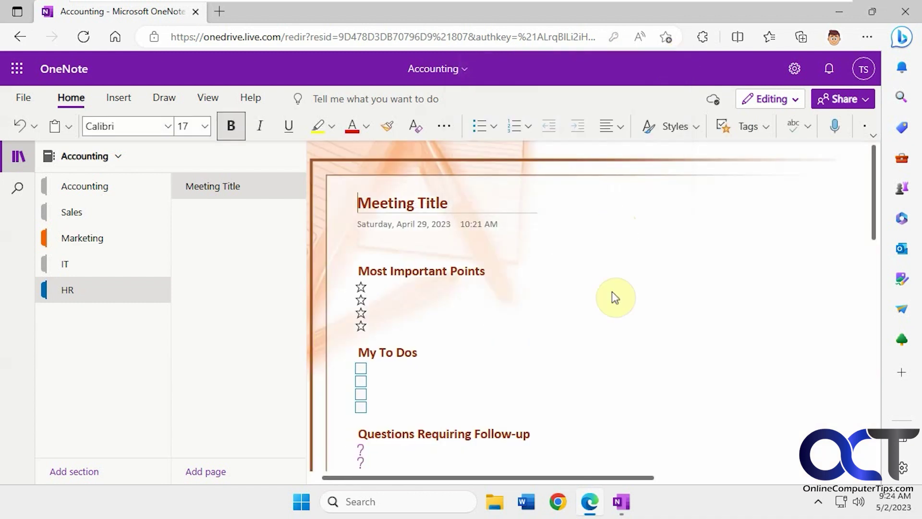
pyautogui.click(630, 505)
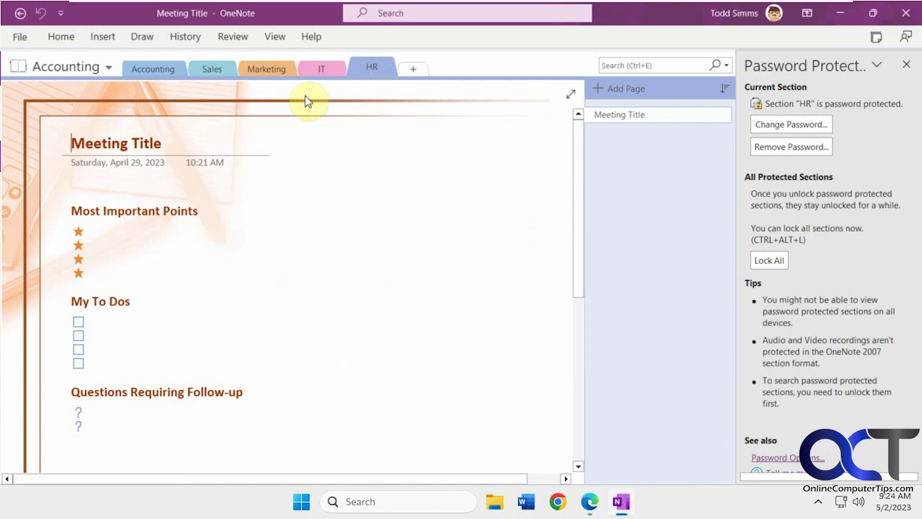
# Step: Set and confirm a password on the Marketing section, then return to HR
pyautogui.click(264, 70)
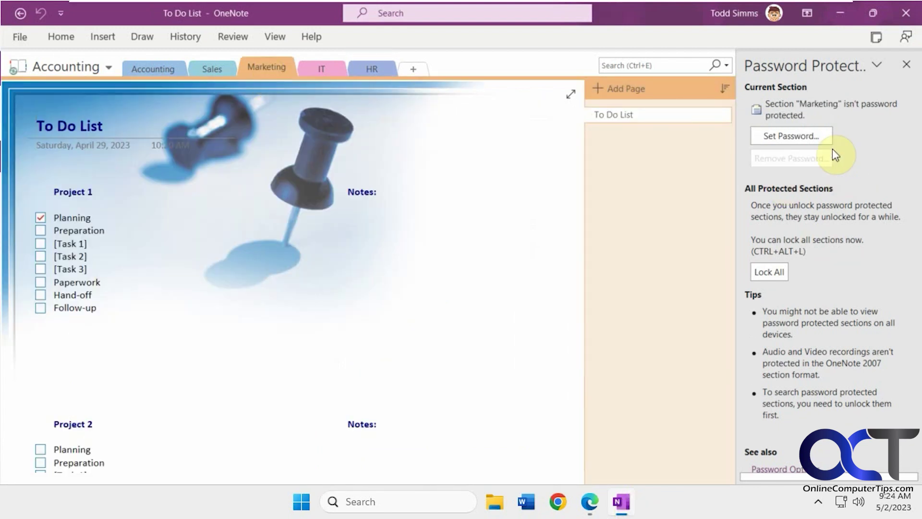
pyautogui.click(809, 134)
pyautogui.write('pa')
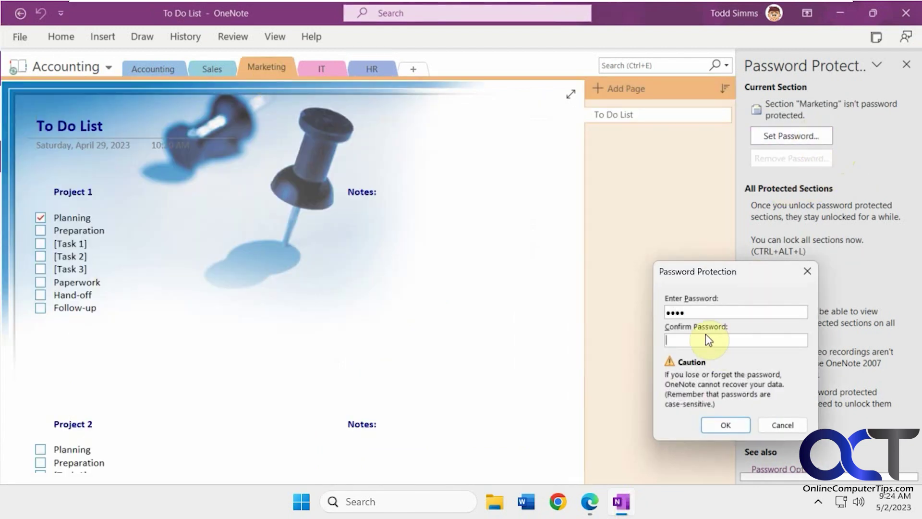
pyautogui.click(710, 340)
pyautogui.write('pass')
pyautogui.click(722, 422)
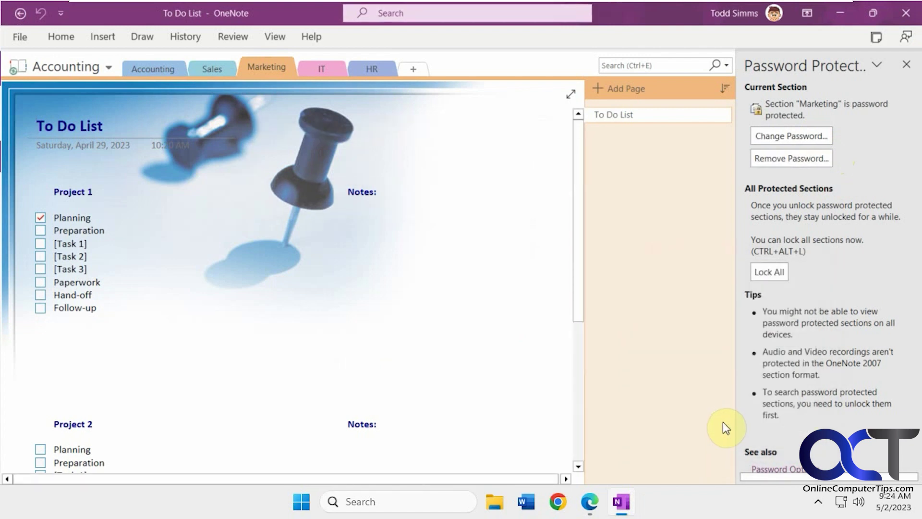
pyautogui.click(368, 71)
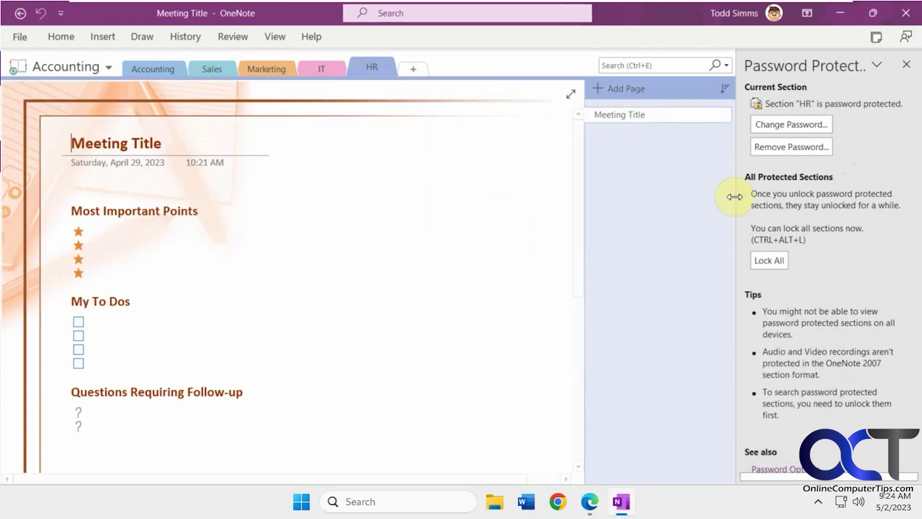
# Step: Lock all protected sections, then browse the Marketing, IT, Sales and HR tabs
pyautogui.click(265, 71)
pyautogui.click(368, 67)
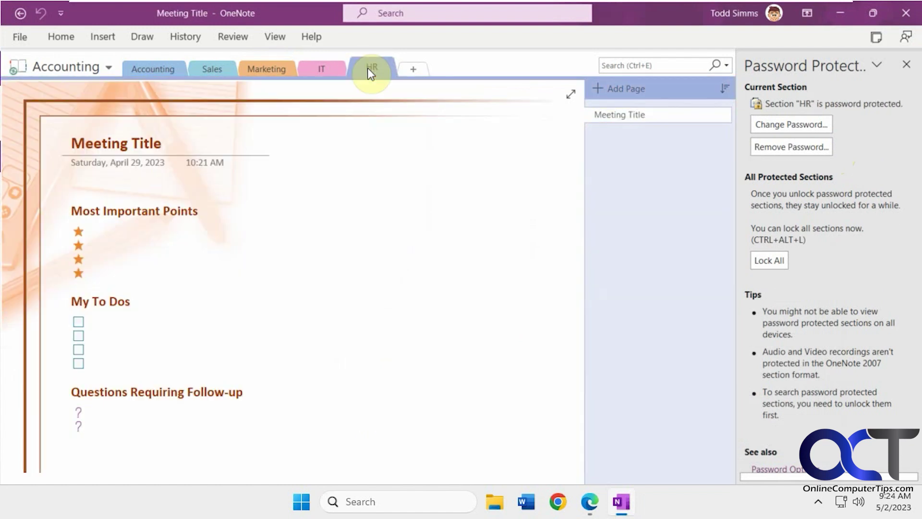
pyautogui.click(771, 261)
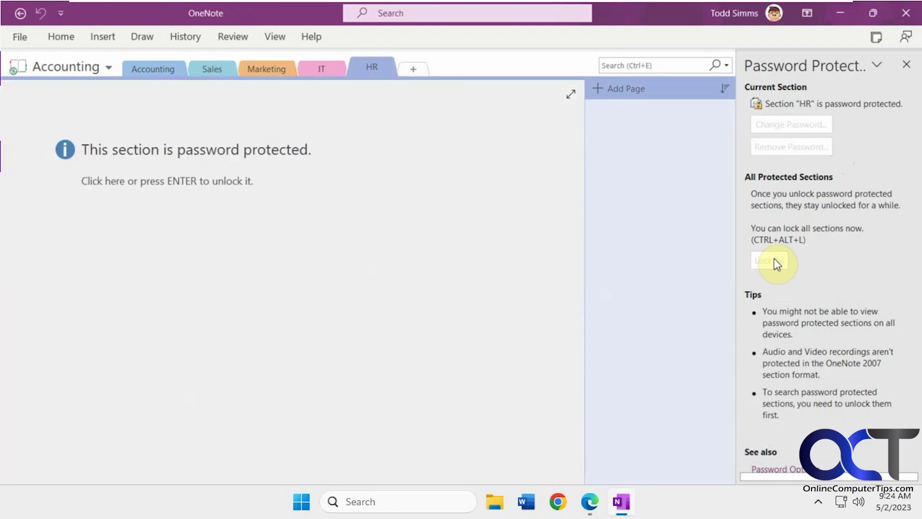
pyautogui.click(271, 68)
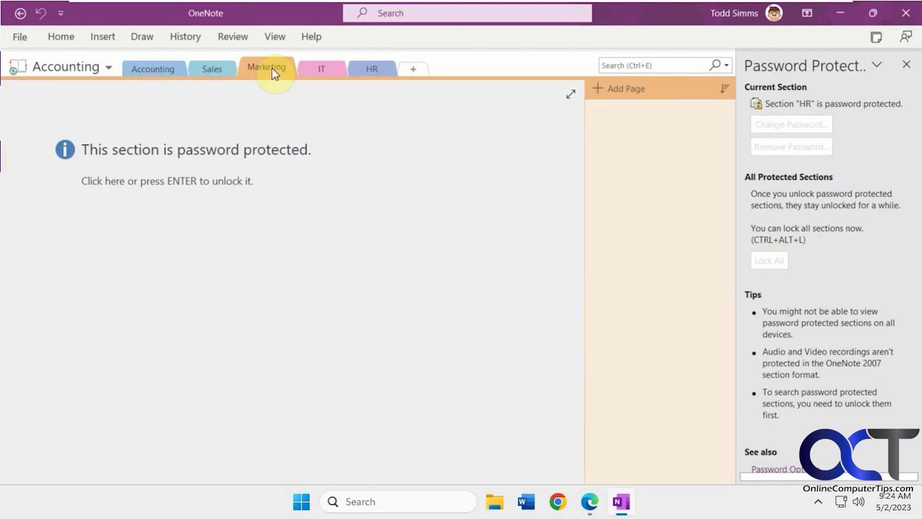
pyautogui.click(308, 68)
pyautogui.click(220, 67)
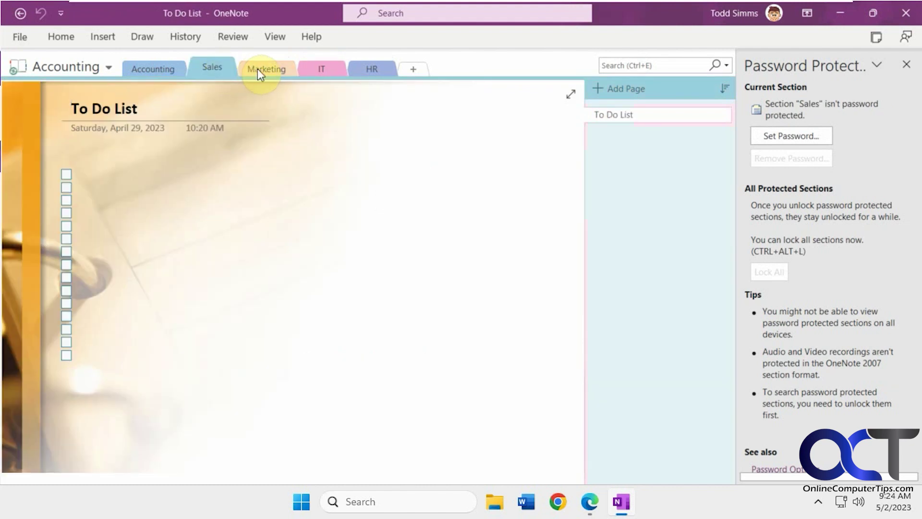
pyautogui.click(257, 69)
pyautogui.click(370, 71)
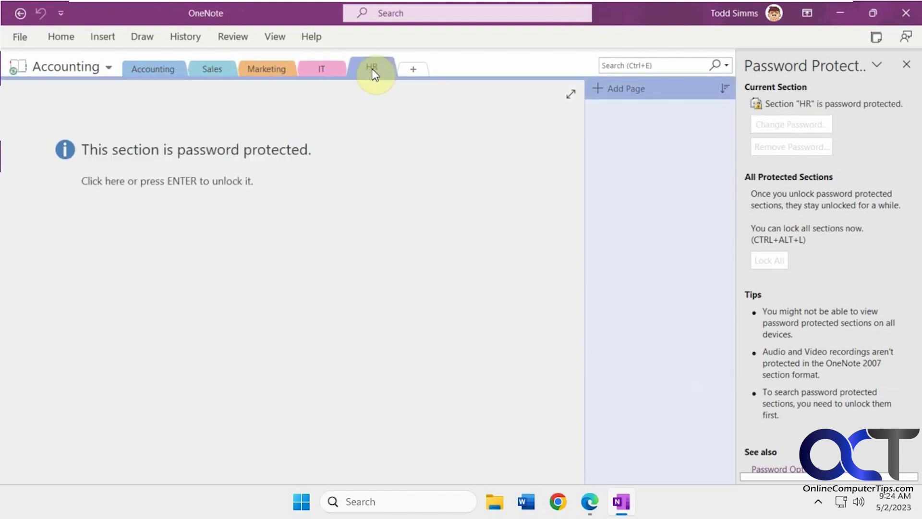
# Step: Unlock HR and Marketing with their passwords, then lock all sections again
pyautogui.click(289, 158)
pyautogui.write('•••••')
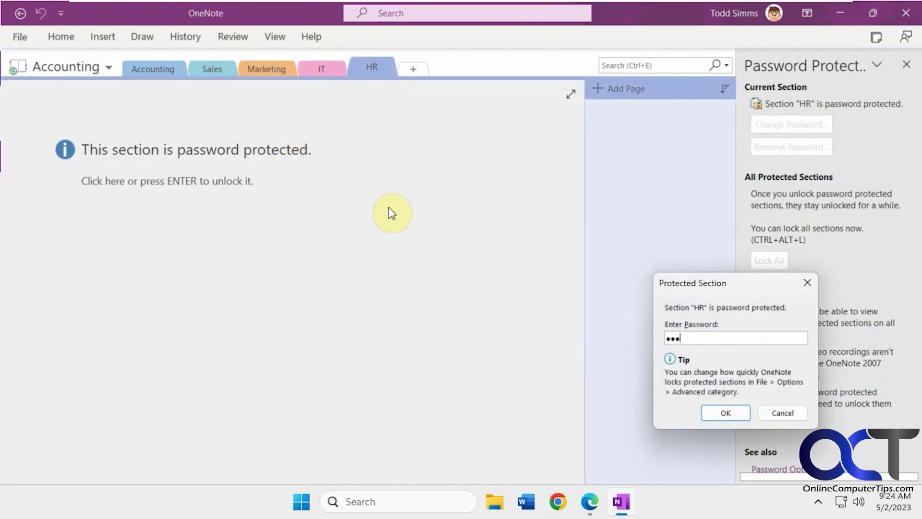
pyautogui.click(728, 410)
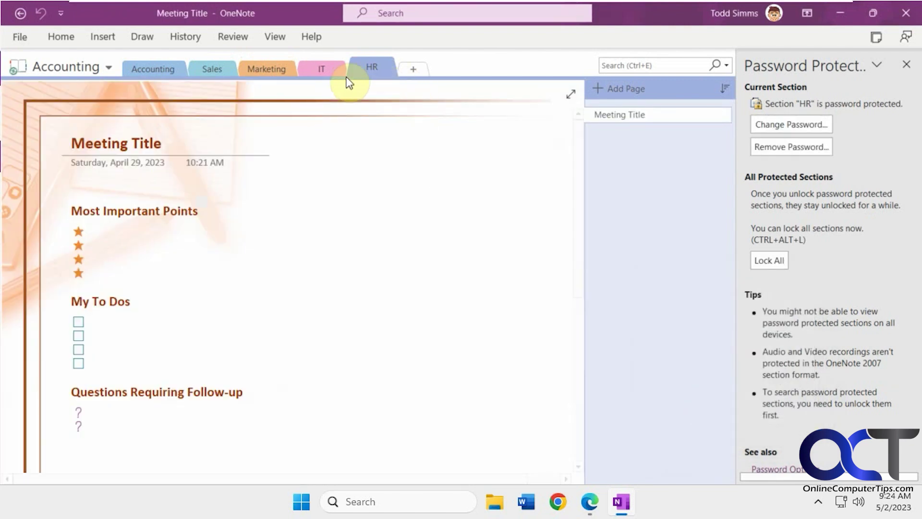
pyautogui.click(275, 68)
pyautogui.click(325, 153)
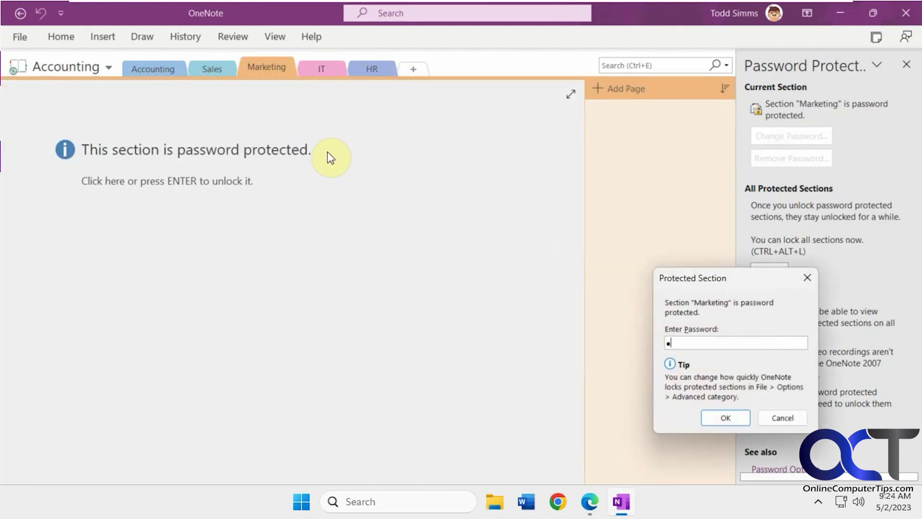
pyautogui.write('••••')
pyautogui.click(727, 417)
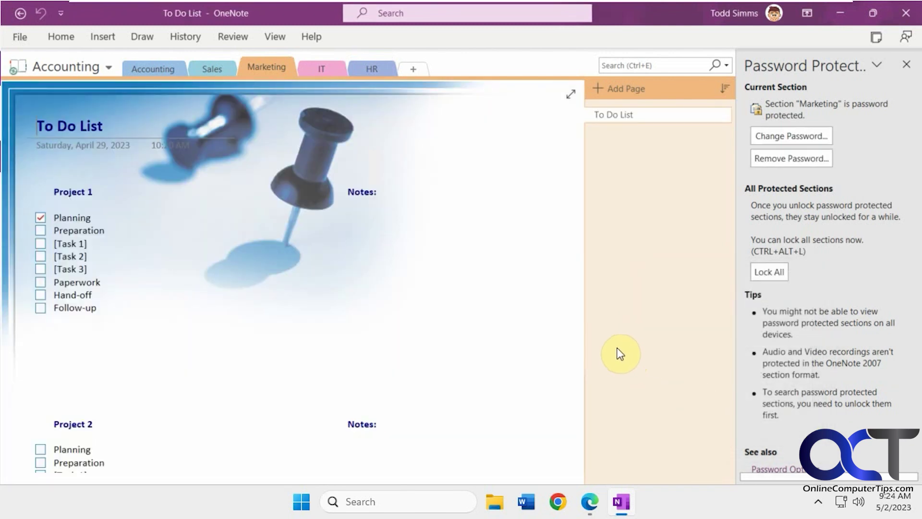
pyautogui.click(767, 274)
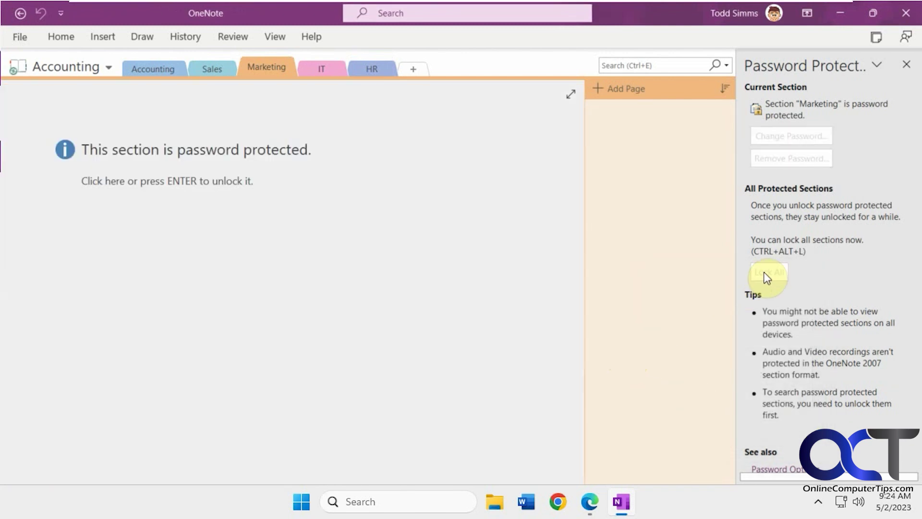
# Step: In Edge, open Marketing, reload after the loading error, reopen it, then return to desktop OneNote
pyautogui.click(590, 504)
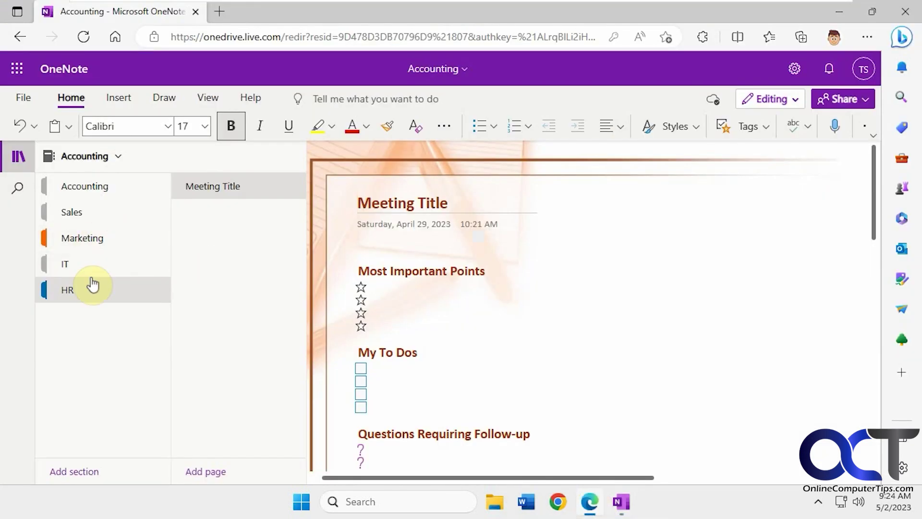
pyautogui.click(93, 239)
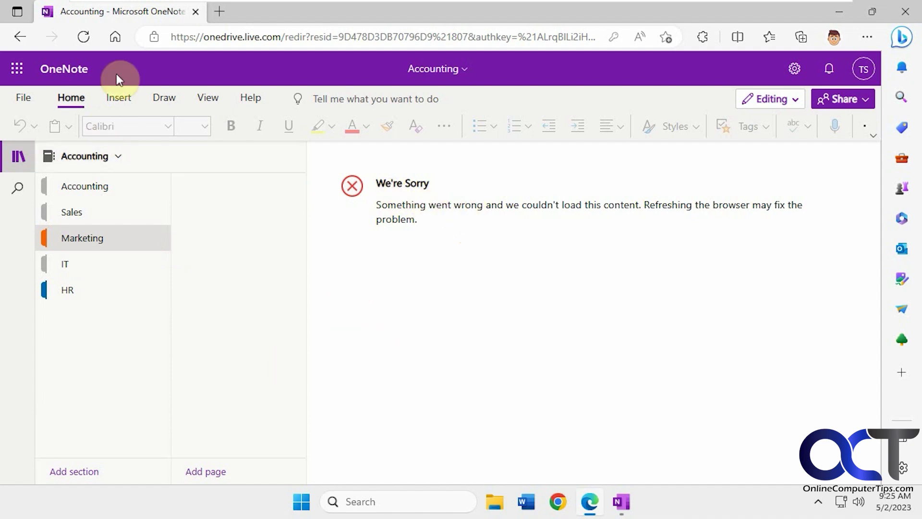
pyautogui.click(84, 37)
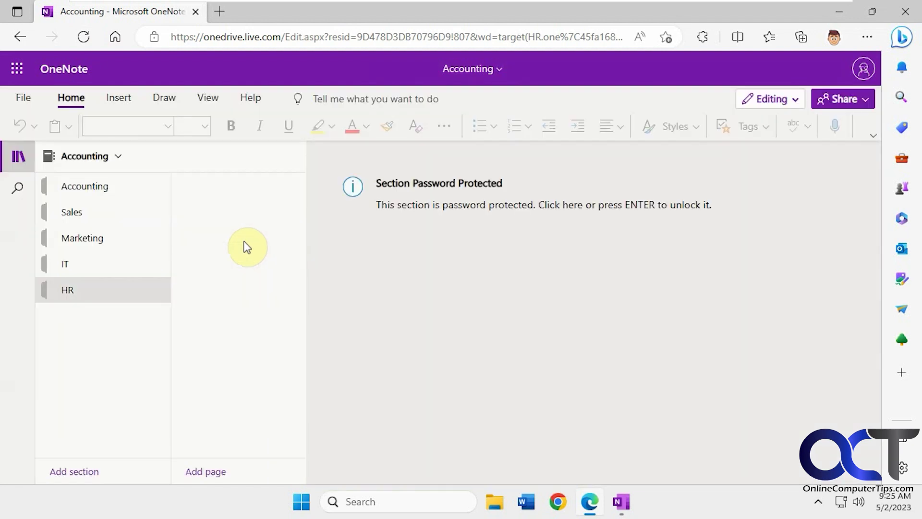
pyautogui.click(86, 244)
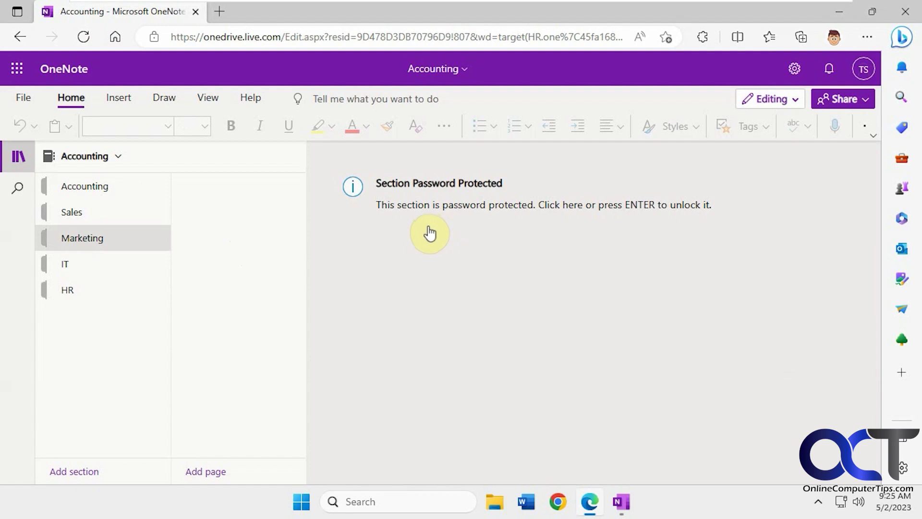
pyautogui.click(623, 504)
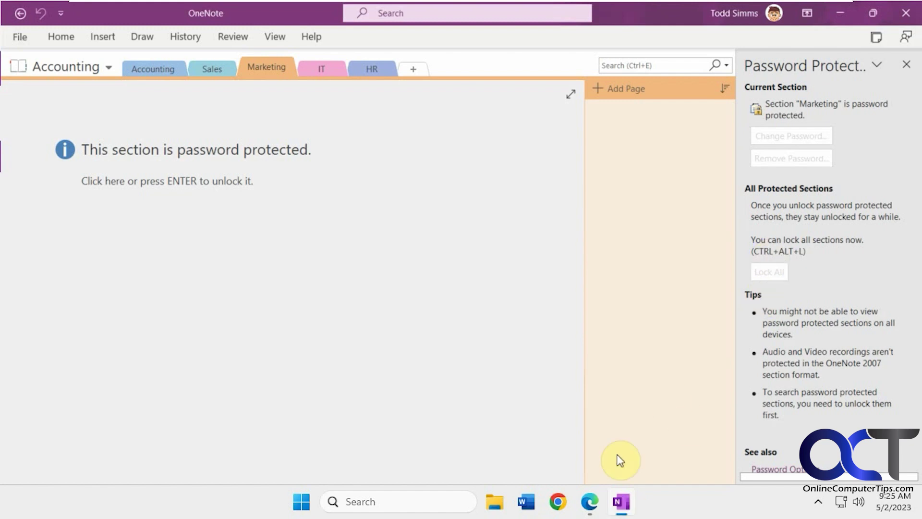
pyautogui.click(591, 502)
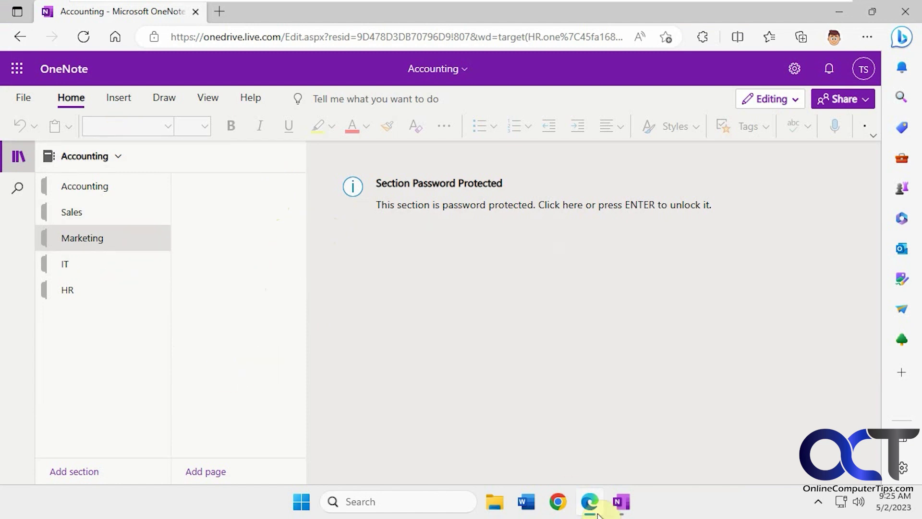
pyautogui.moveTo(617, 511)
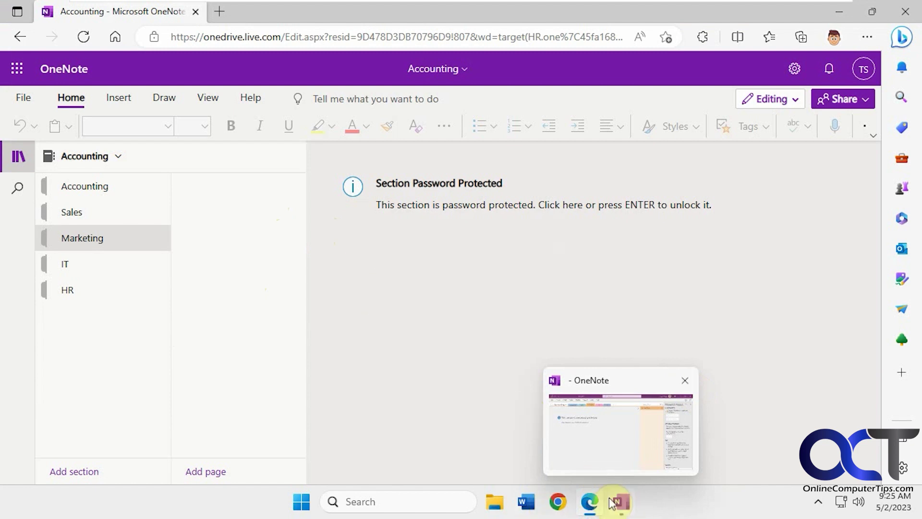
pyautogui.click(618, 502)
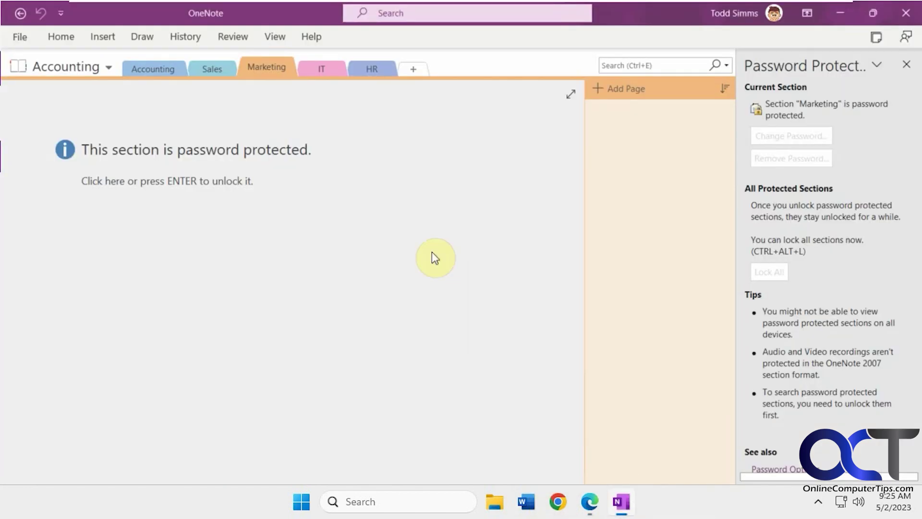
# Step: Unlock the HR section with its password
pyautogui.rightClick(320, 69)
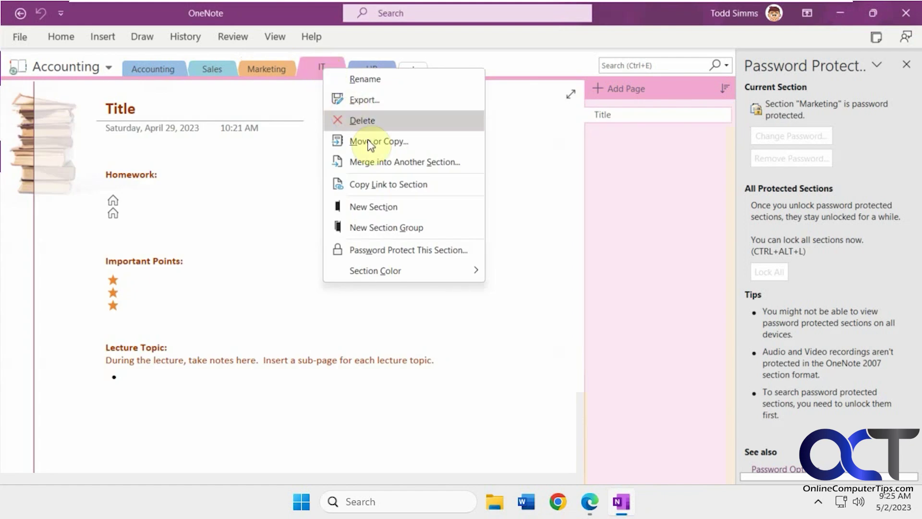
pyautogui.click(403, 245)
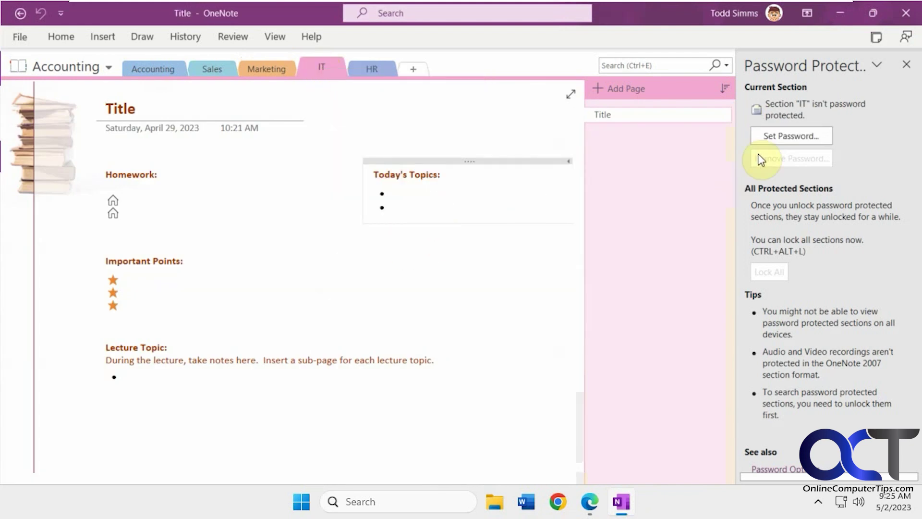
pyautogui.click(376, 70)
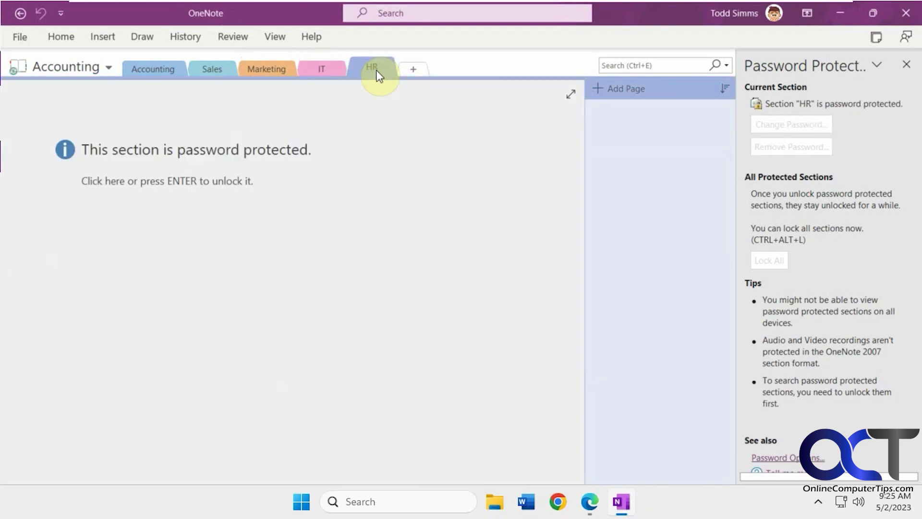
pyautogui.click(215, 185)
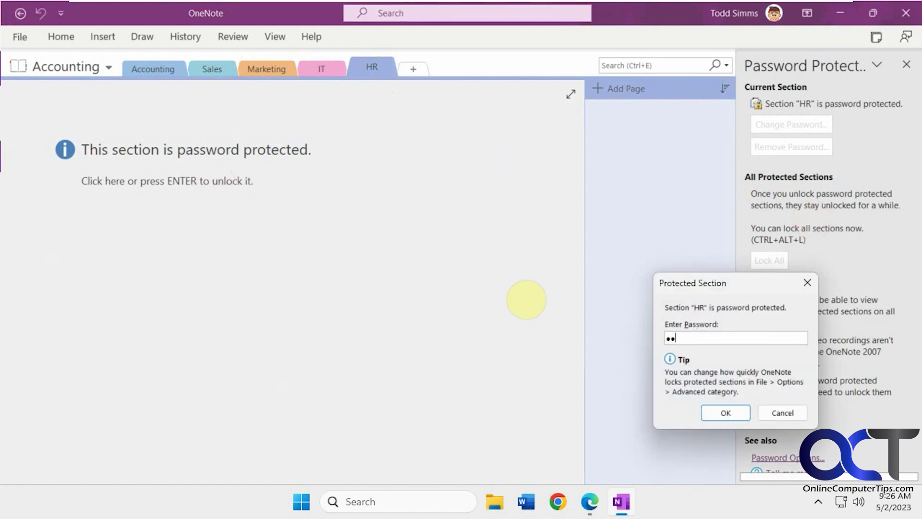
pyautogui.click(725, 412)
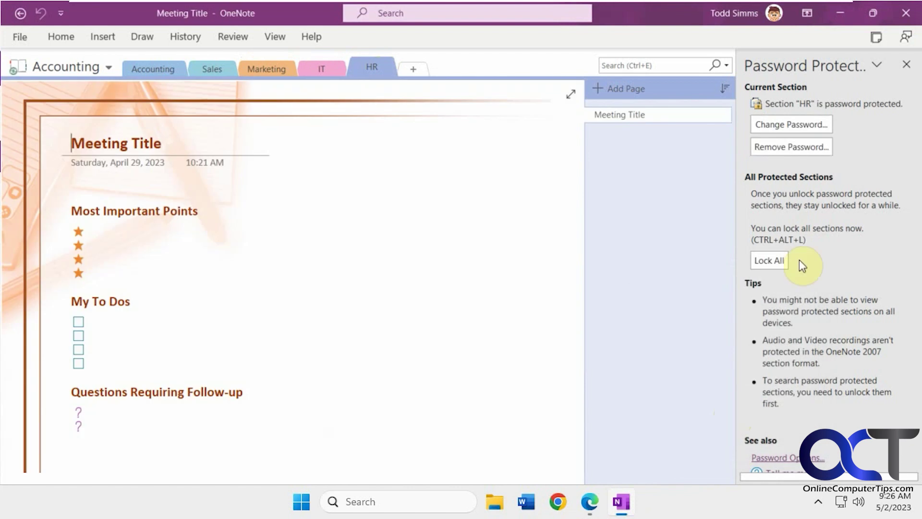
# Step: Remove HR's password protection, confirming with the current password
pyautogui.click(796, 146)
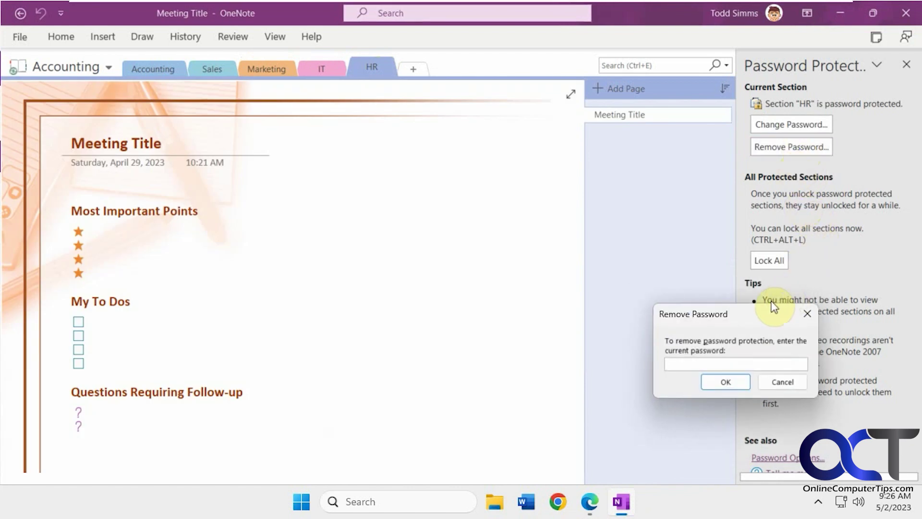
pyautogui.write('•••••')
pyautogui.click(726, 378)
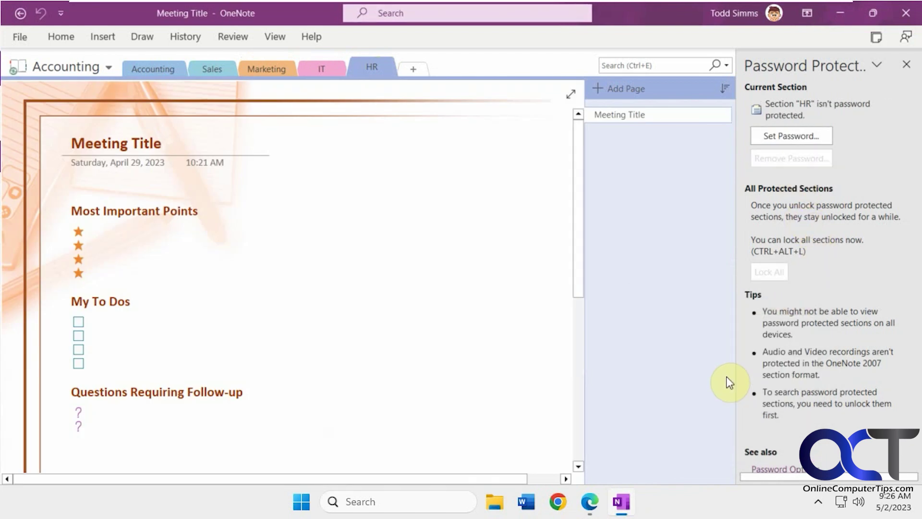